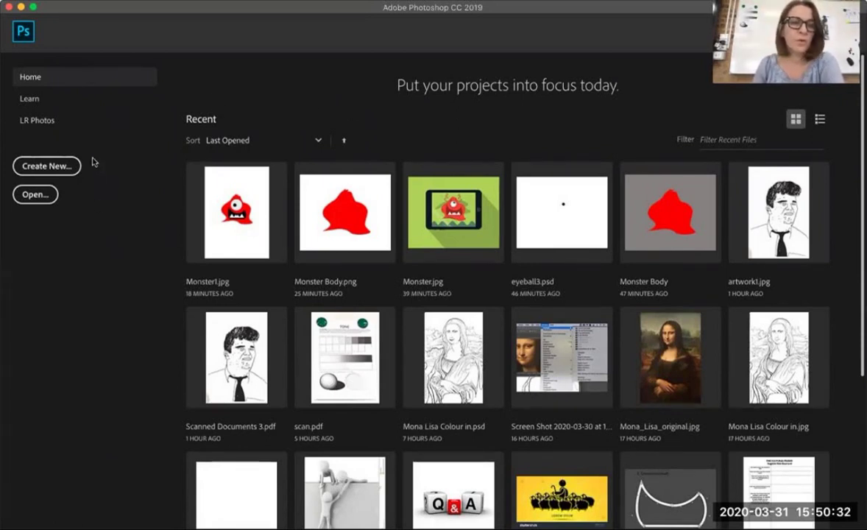
Open Monster1.jpg from the my PNG drawings folder
left_click(41, 195)
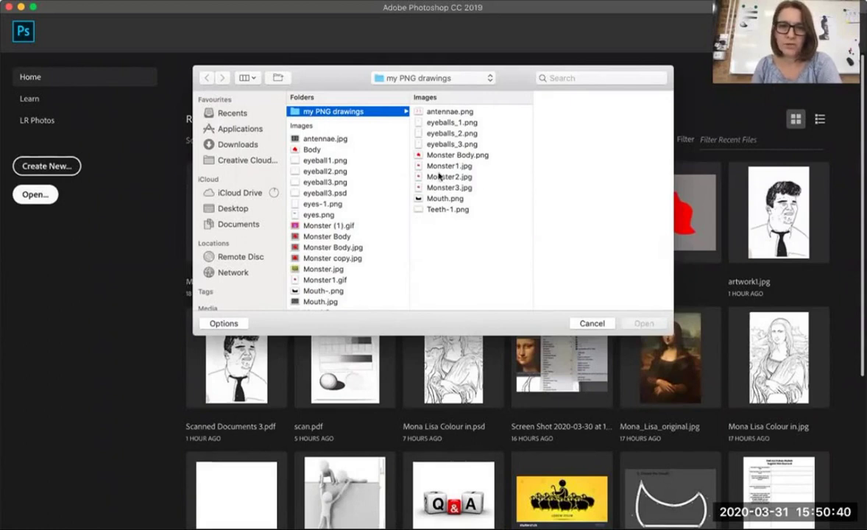
left_click(449, 166)
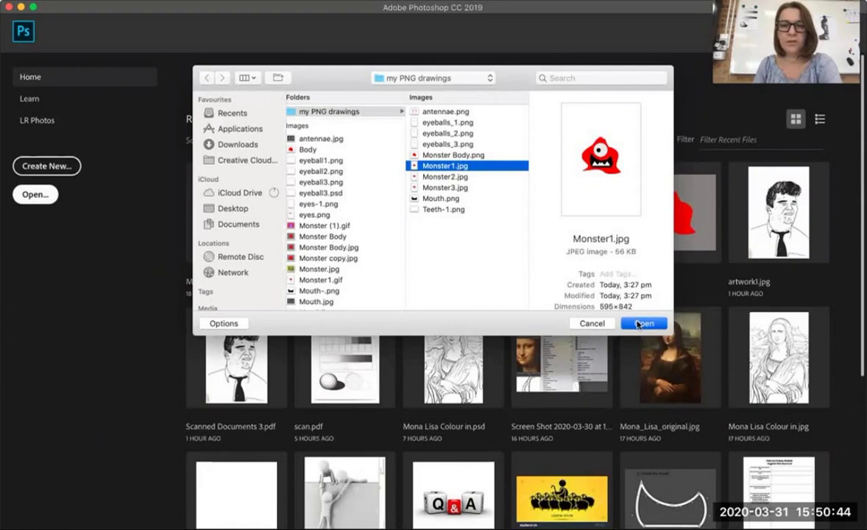
left_click(639, 323)
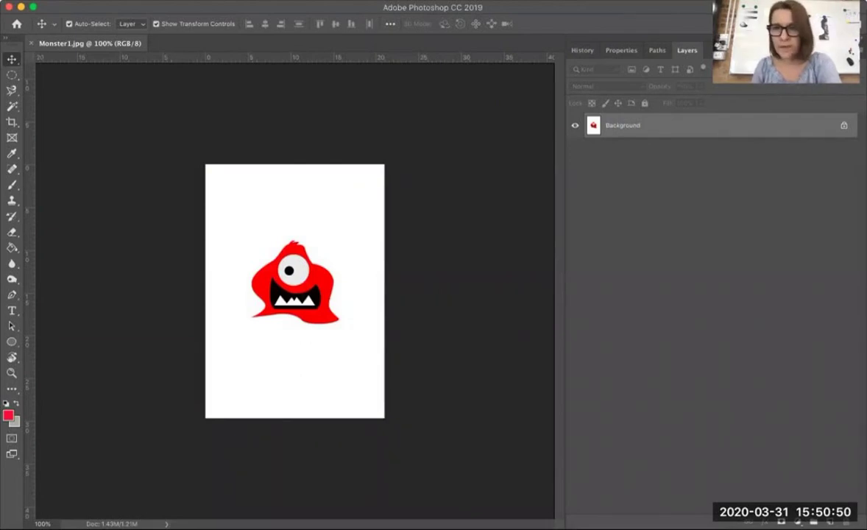
Place Monster2.jpg as an embedded image at its original size in the Monster1.jpg document
left_click(111, 0)
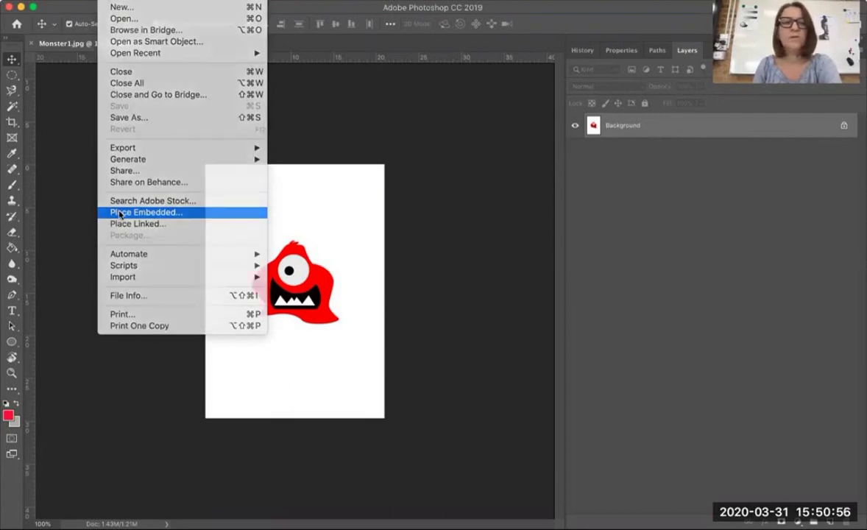
left_click(119, 213)
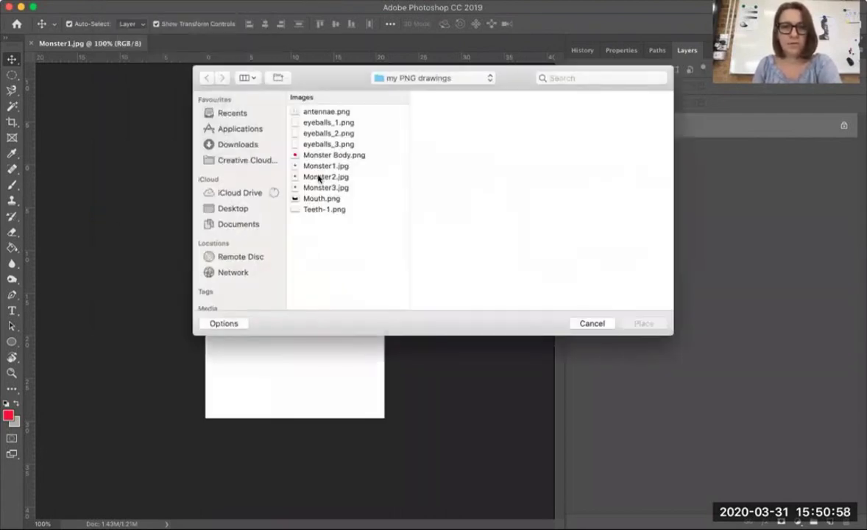
left_click(321, 177)
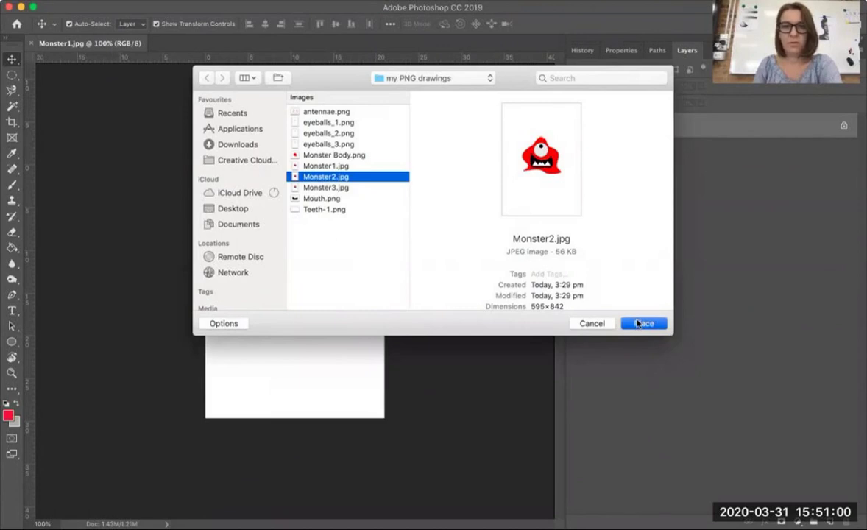
left_click(639, 323)
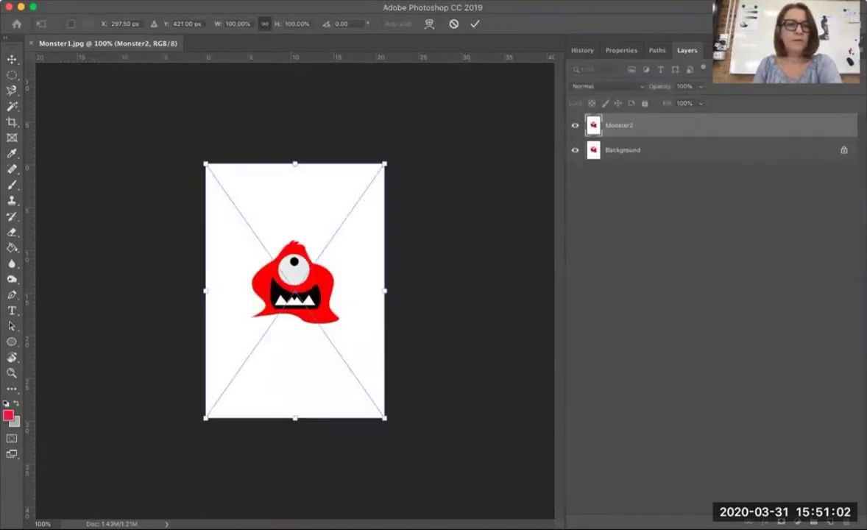
key("Return")
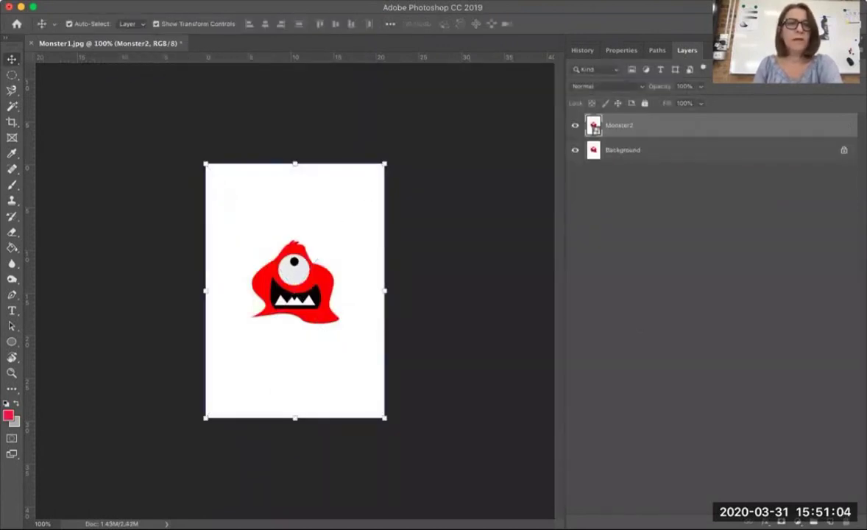
Place Monster3.jpg as an embedded image at its original size above the Monster2 layer
left_click(110, 0)
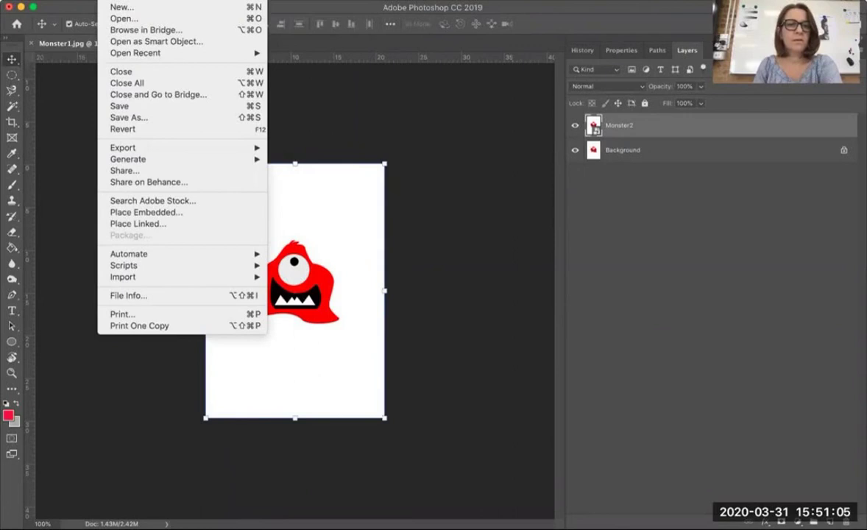
left_click(146, 213)
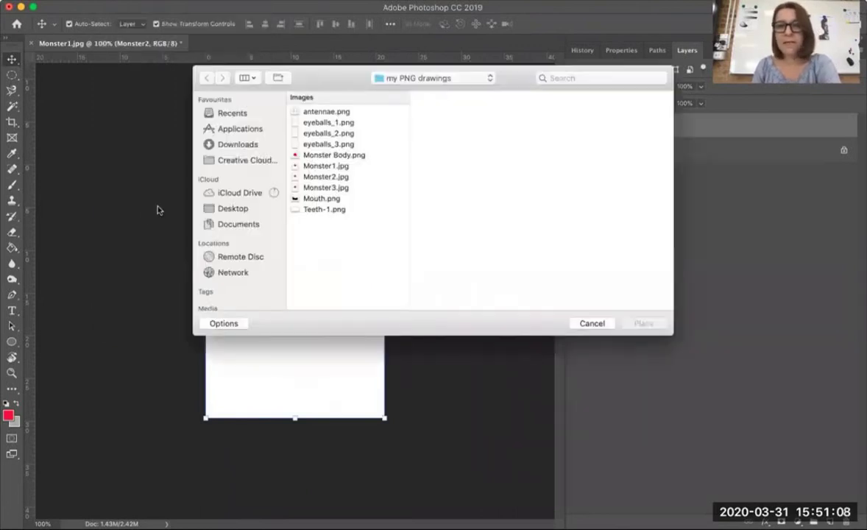
left_click(328, 189)
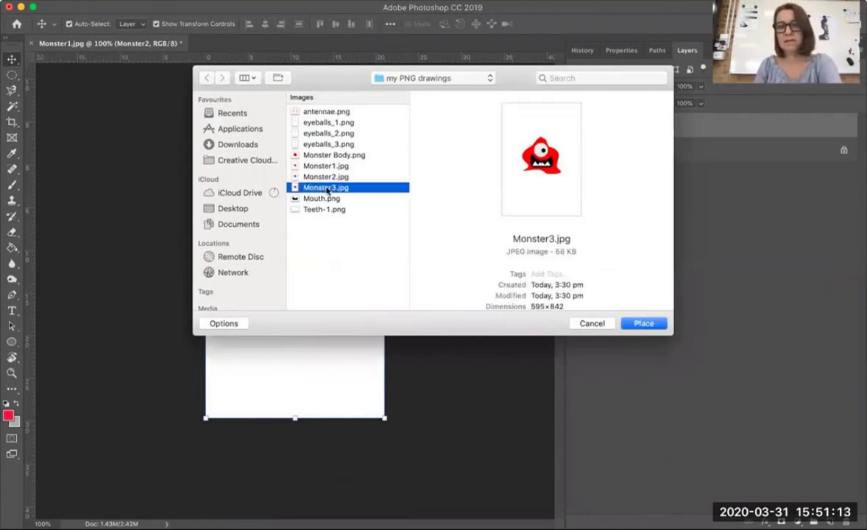
left_click(643, 324)
key("Return")
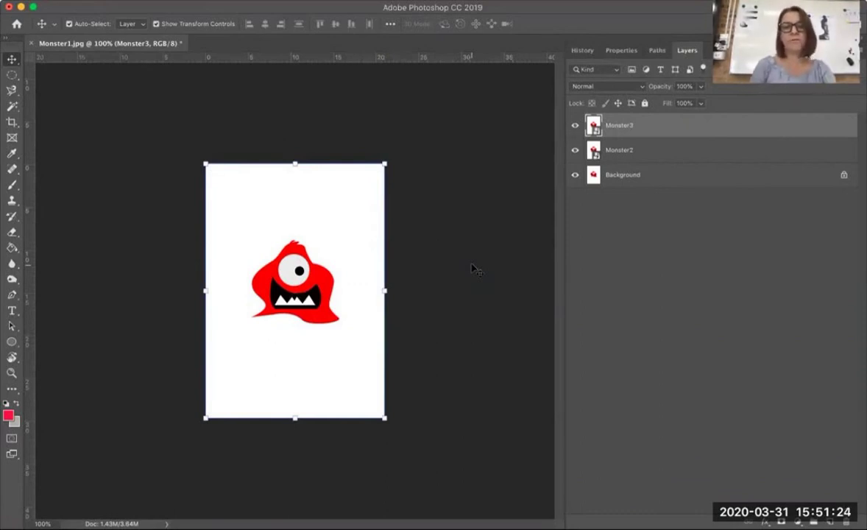
Examine the Background, Monster2 and Monster3 layers, hiding and showing them to compare the monster's pupil positions
left_click(474, 252)
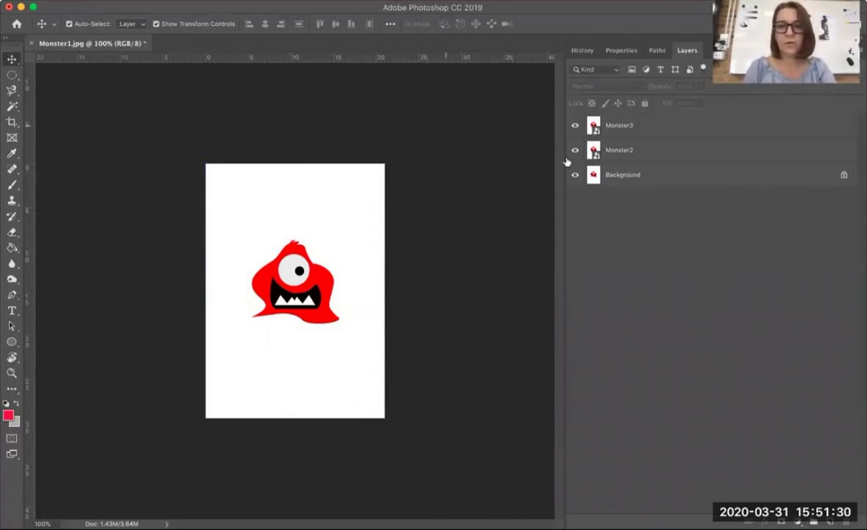
left_click(656, 177)
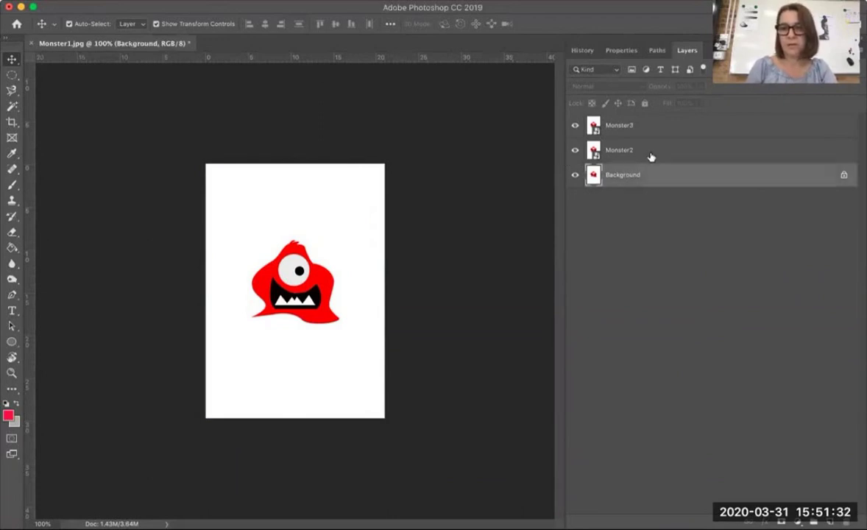
left_click(639, 143)
left_click(635, 125)
left_click(639, 152)
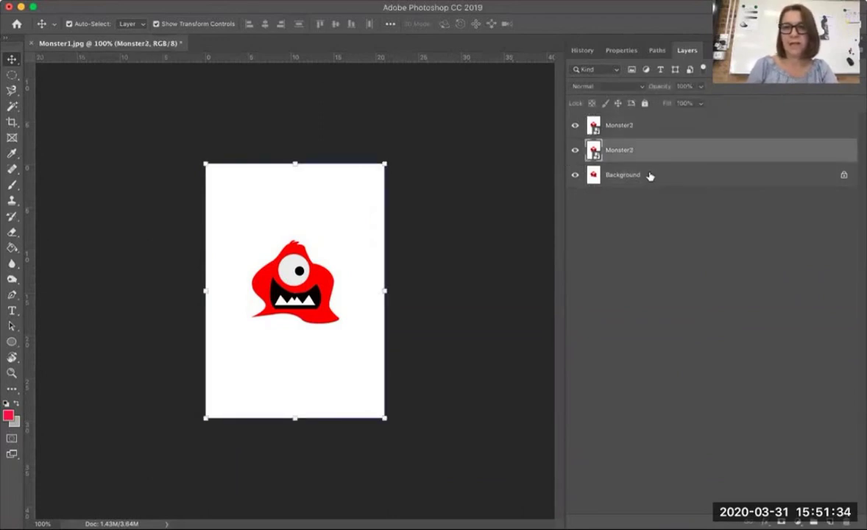
left_click(649, 176)
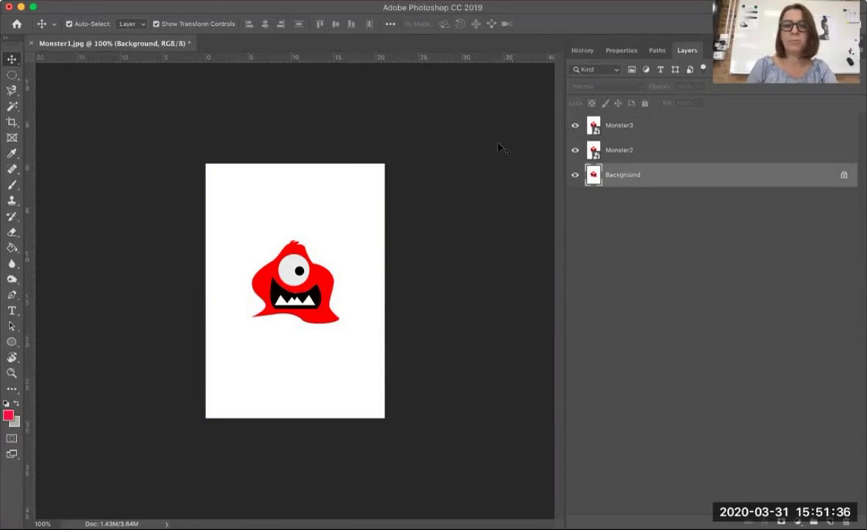
left_click(575, 125)
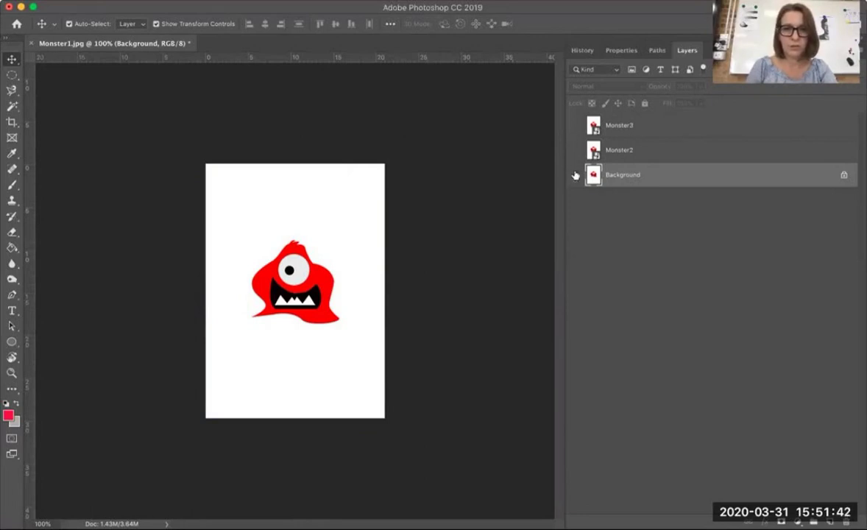
left_click(576, 176)
left_click(576, 150)
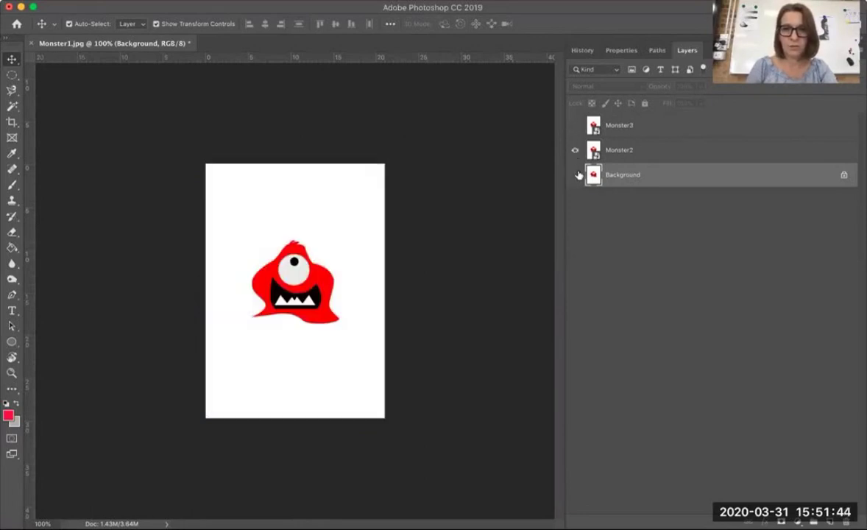
left_click(575, 125)
left_click(576, 175)
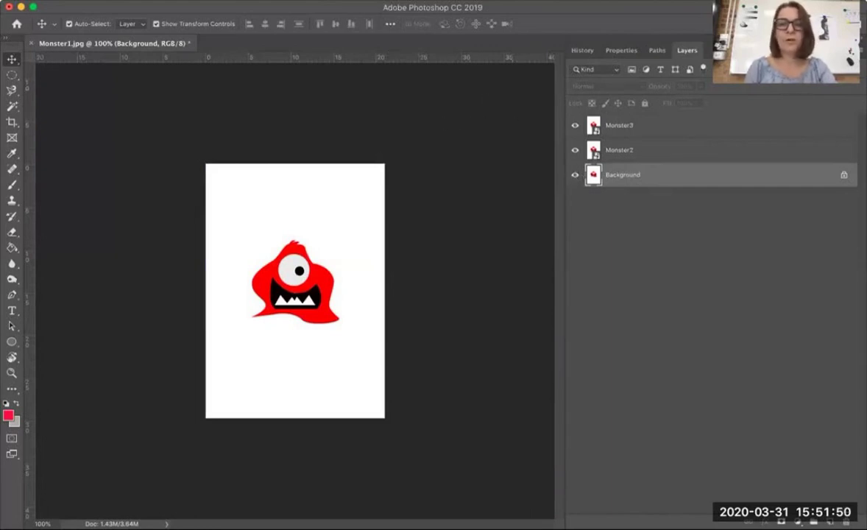
Display the Timeline panel and move it slightly higher so it is fully accessible
left_click(387, 1)
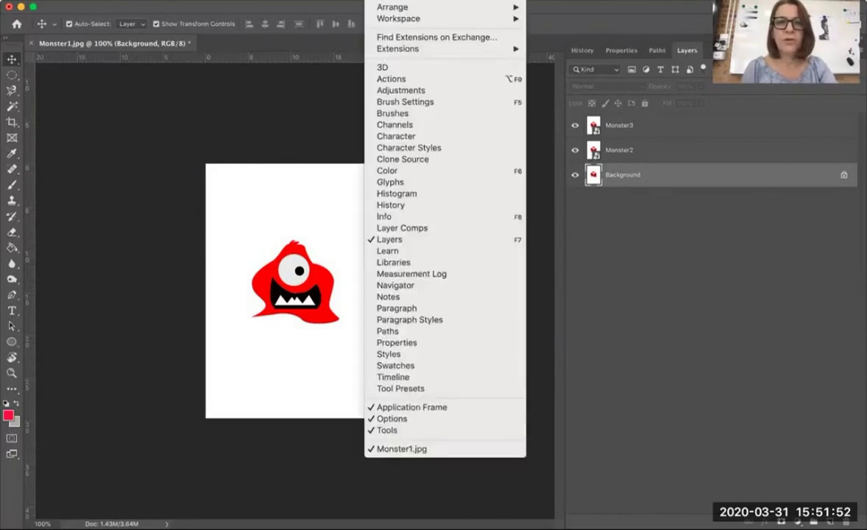
left_click(408, 377)
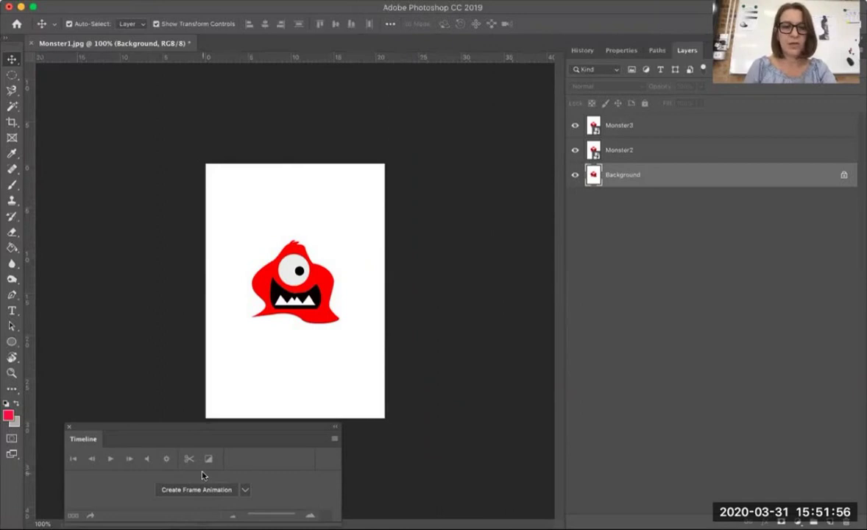
left_click_drag(169, 431, 169, 398)
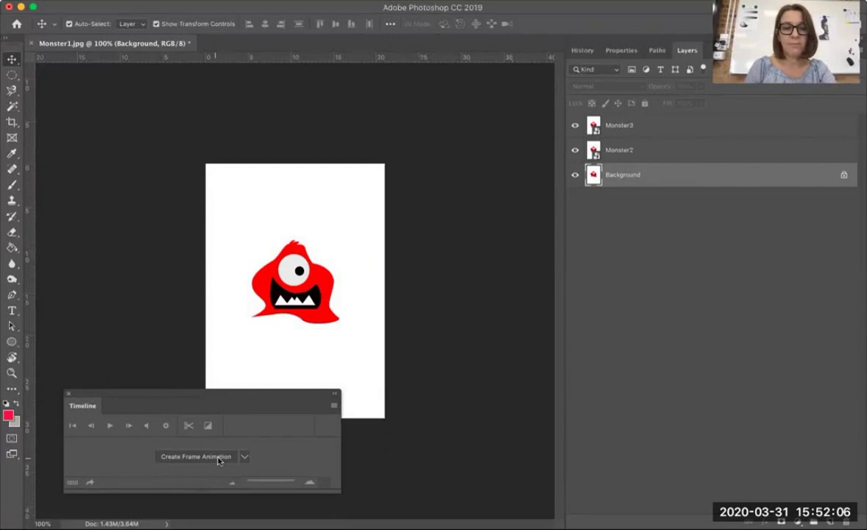
Create a frame animation in the timeline and make its frames from the document's layers
left_click(244, 456)
left_click(244, 456)
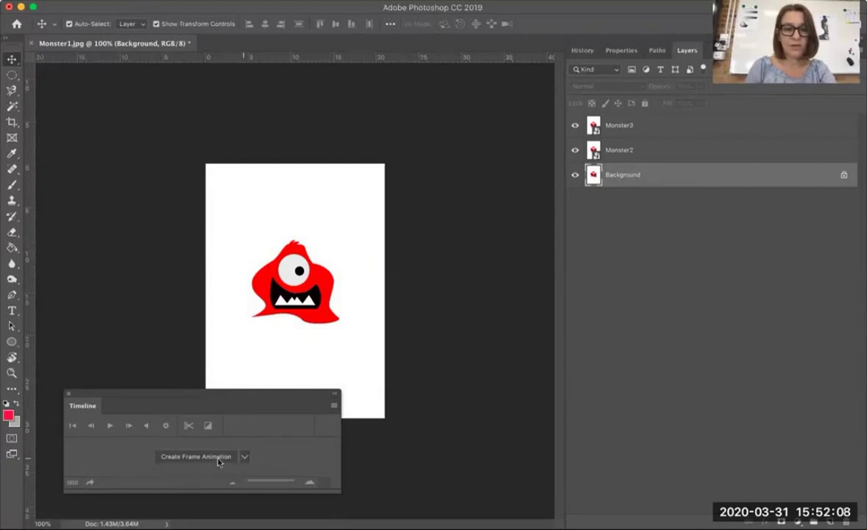
left_click(218, 459)
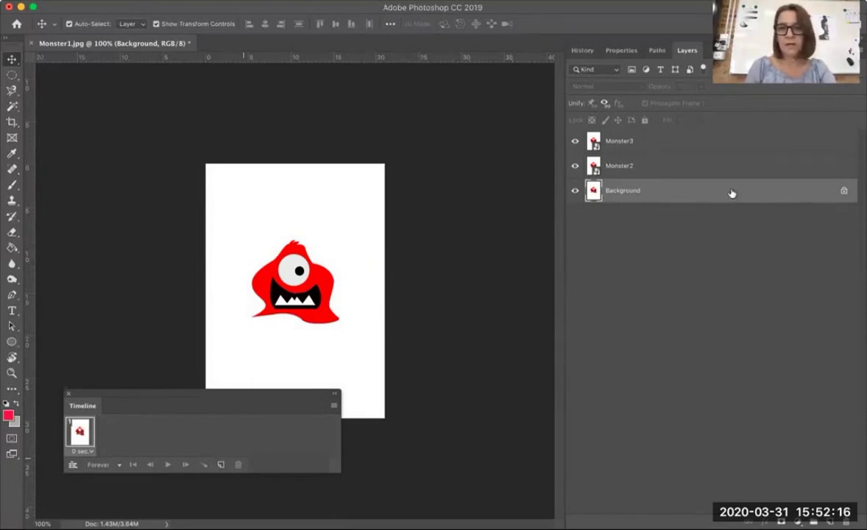
left_click(334, 406)
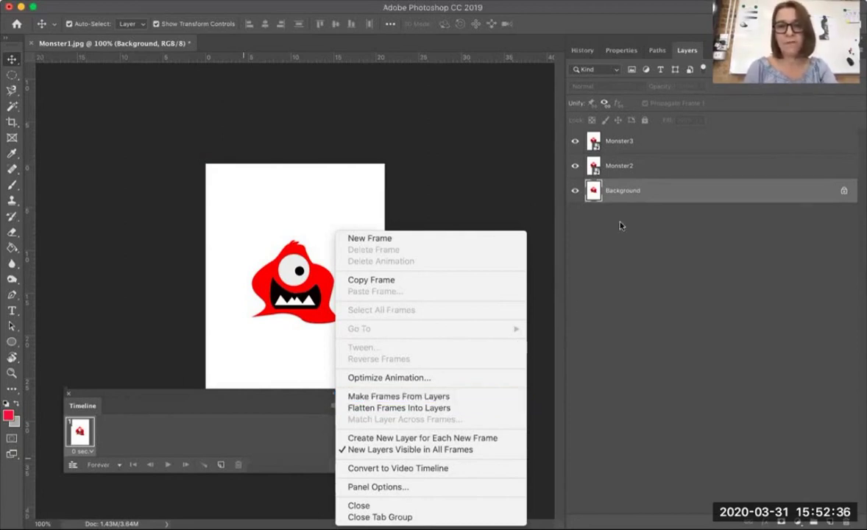
left_click(403, 398)
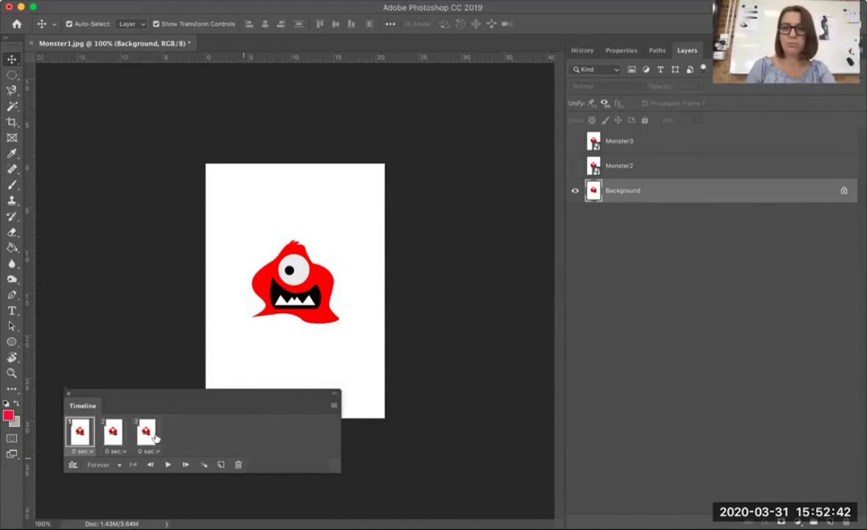
Set the delay of all three animation frames to 0.1 seconds
left_click(92, 450)
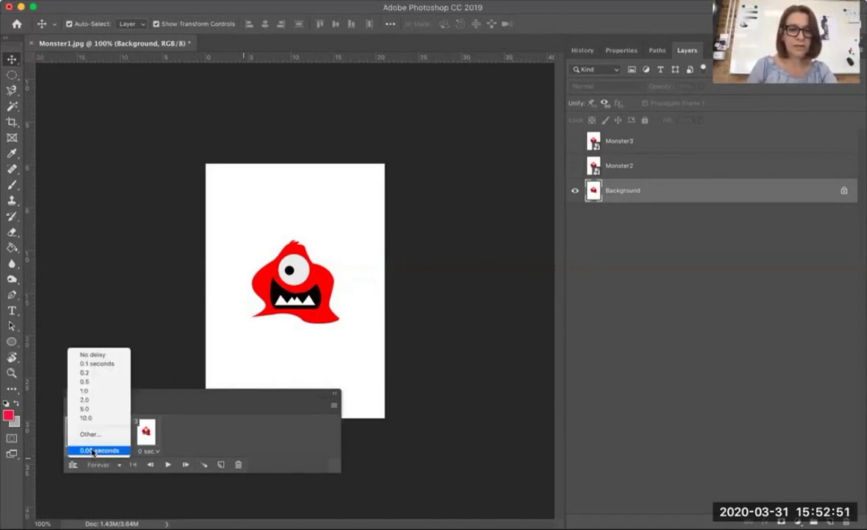
left_click(91, 365)
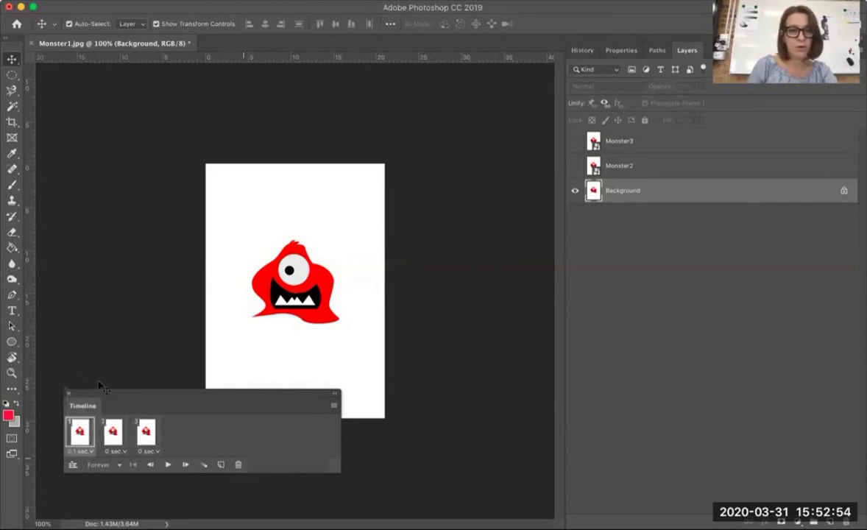
left_click(124, 450)
left_click(135, 364)
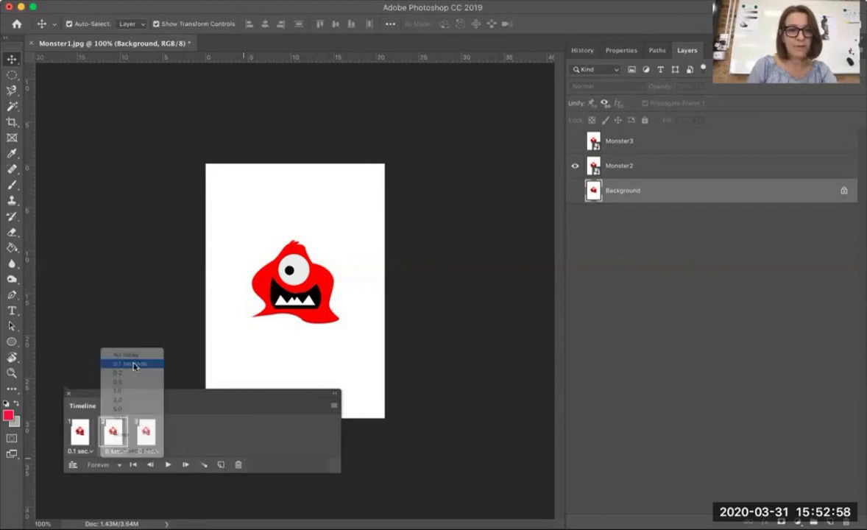
left_click(151, 451)
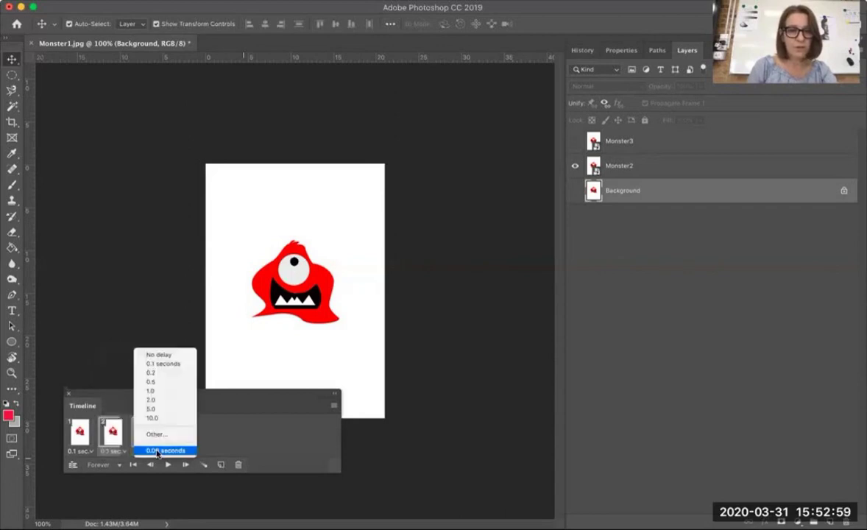
left_click(163, 364)
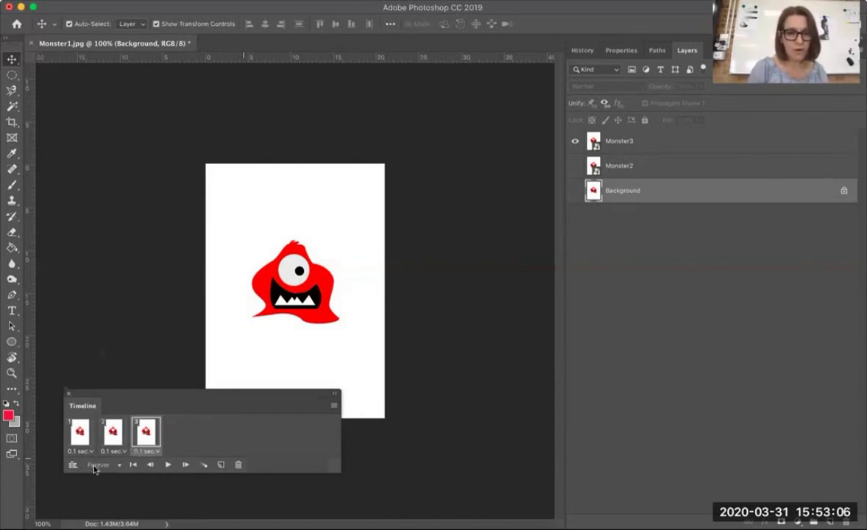
Set the animation's looping to Forever, play it as a preview and stop playback
left_click(119, 465)
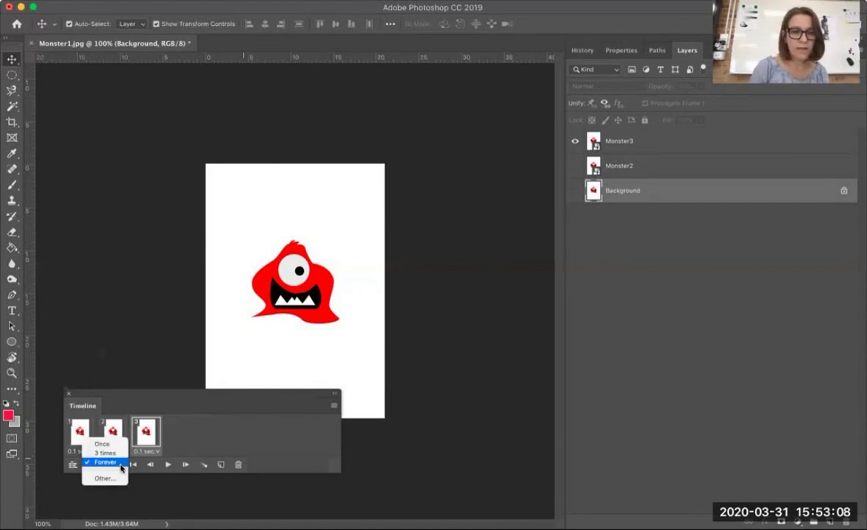
left_click(118, 462)
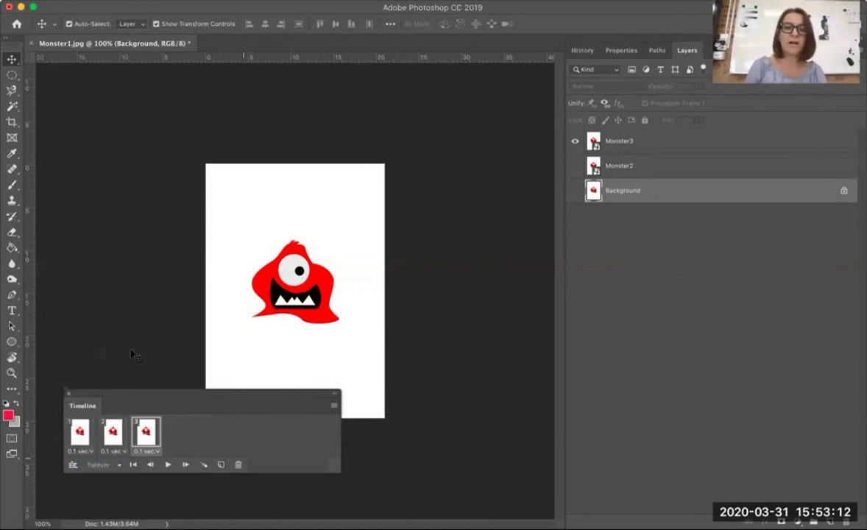
left_click(168, 465)
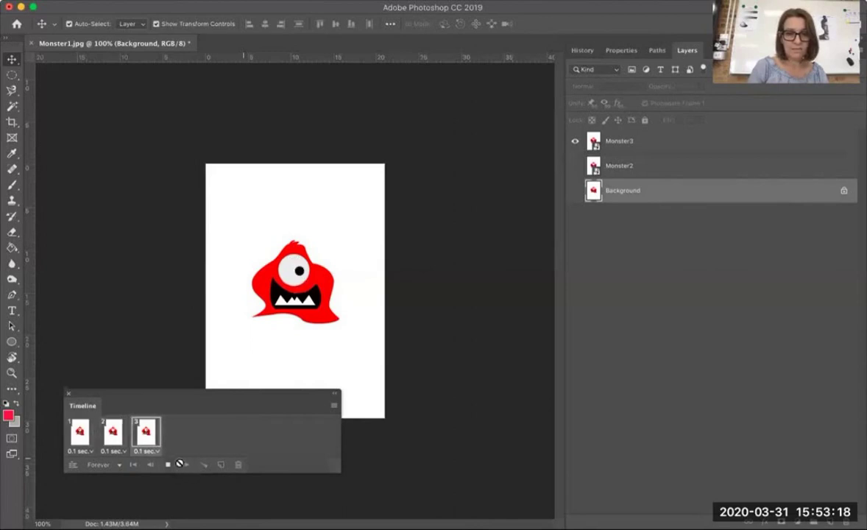
left_click(169, 464)
Set the delay of all three animation frames to 0.2 seconds, and preview the animation before stopping playback
left_click(91, 450)
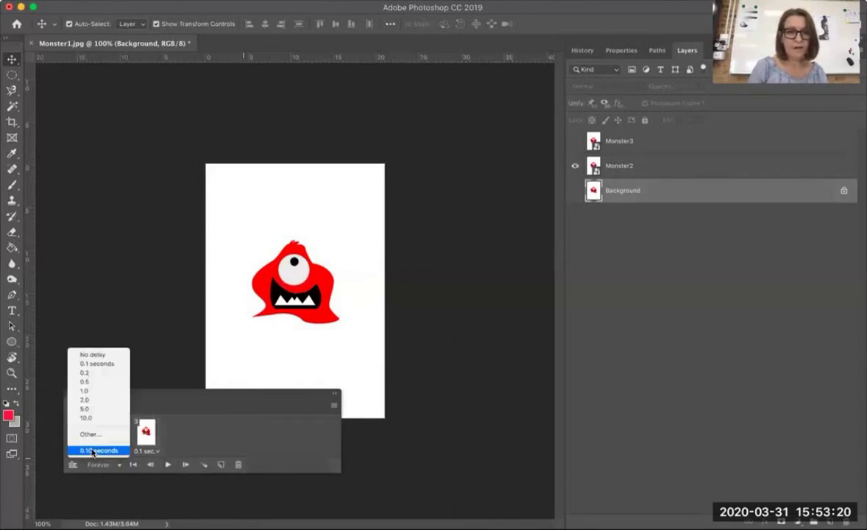
left_click(86, 373)
left_click(113, 451)
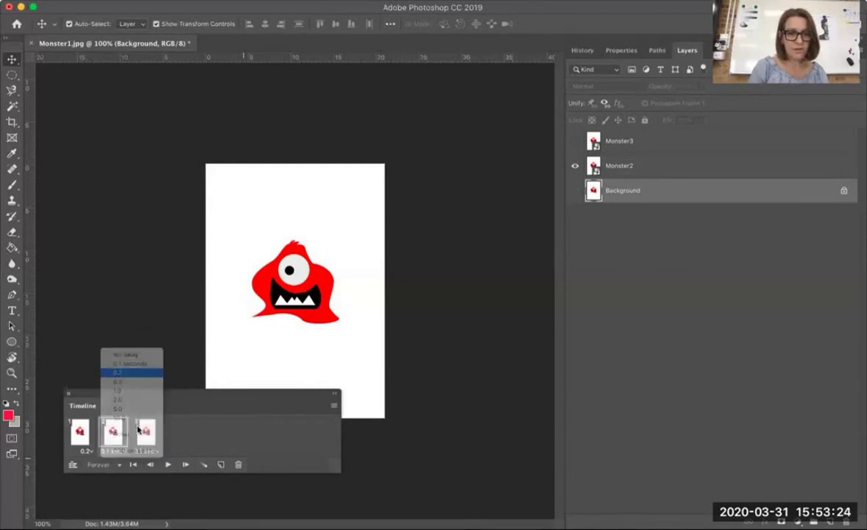
left_click(147, 451)
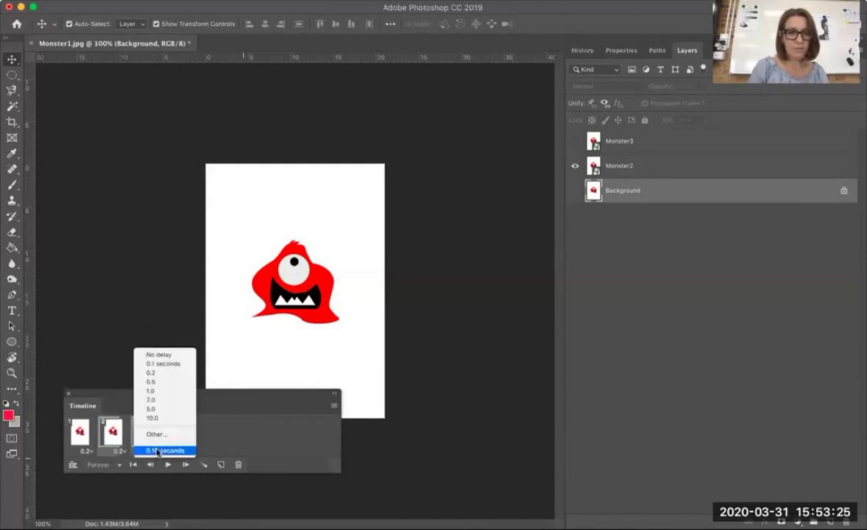
left_click(156, 373)
left_click(168, 465)
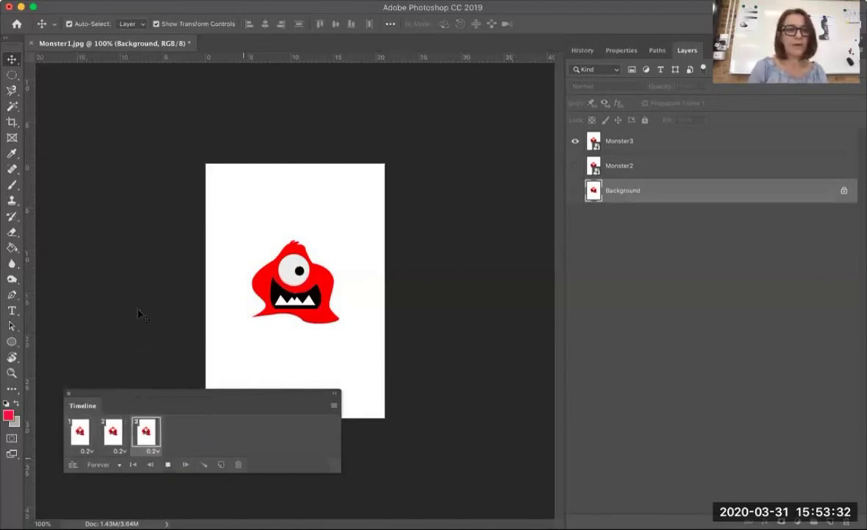
left_click(169, 465)
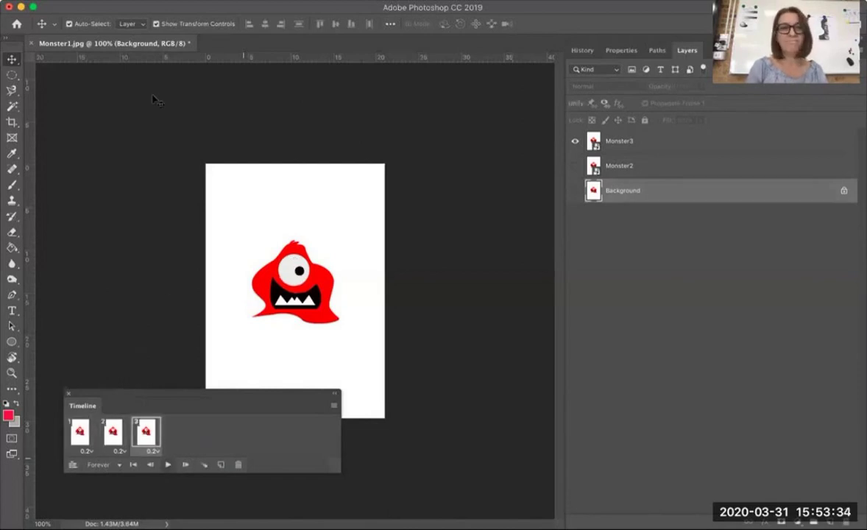
Open the Save for Web (Legacy) export for the monster animation
left_click(111, 0)
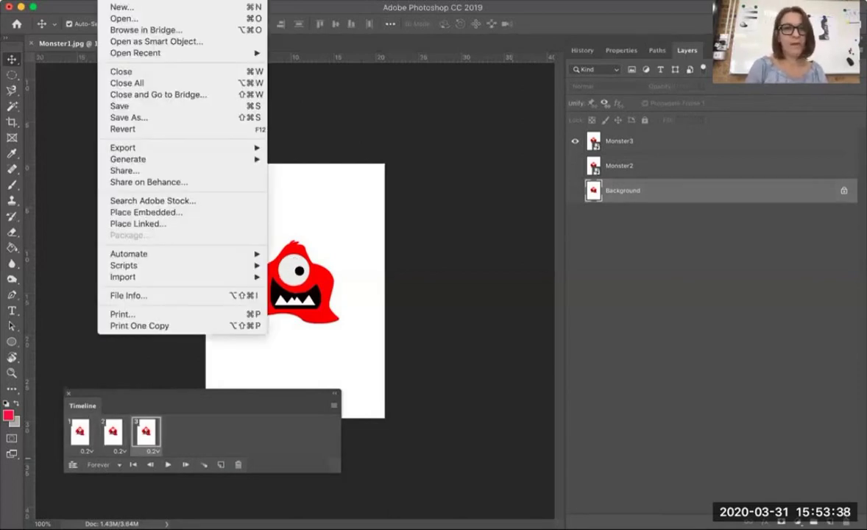
mouse_move(126, 148)
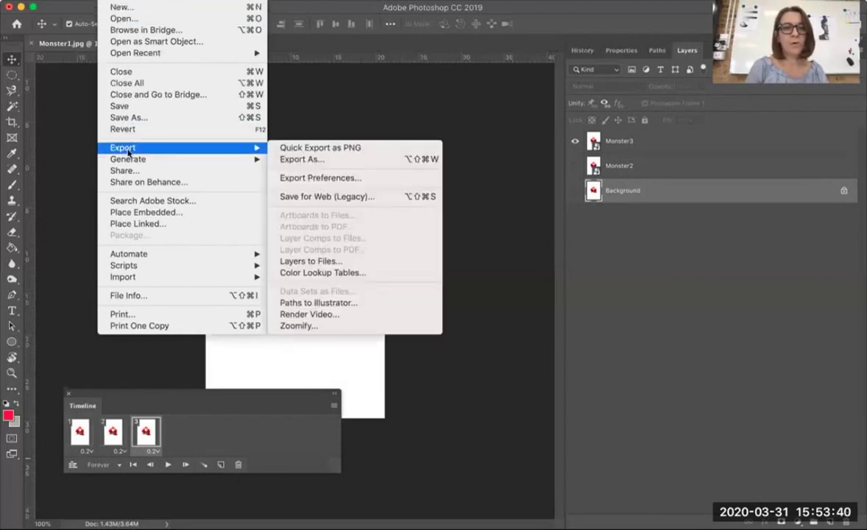
left_click(315, 198)
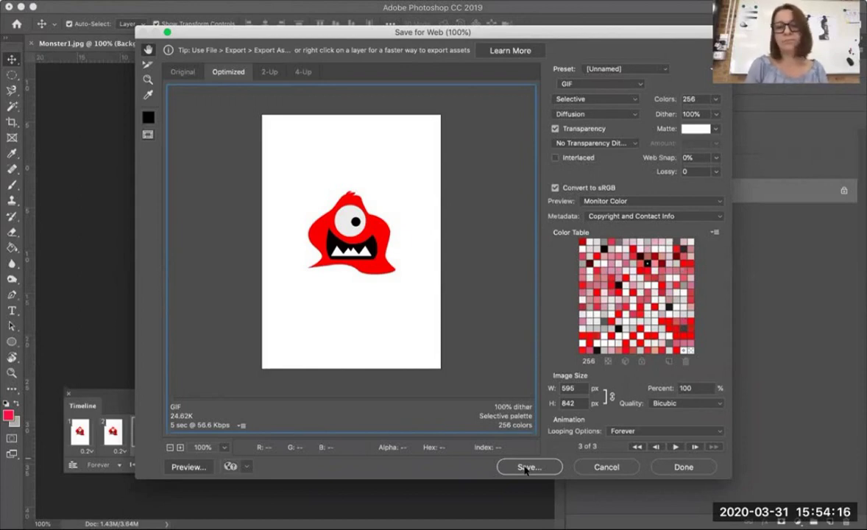
Save the animation as a GIF named "Final MOnster Gif.gif" in the "my PNG drawings" folder inside 9dt
left_click(525, 468)
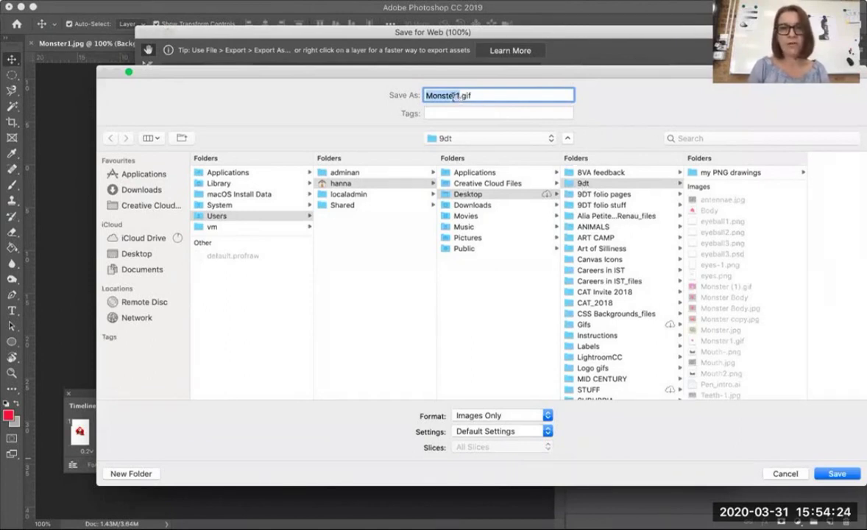
type("Final")
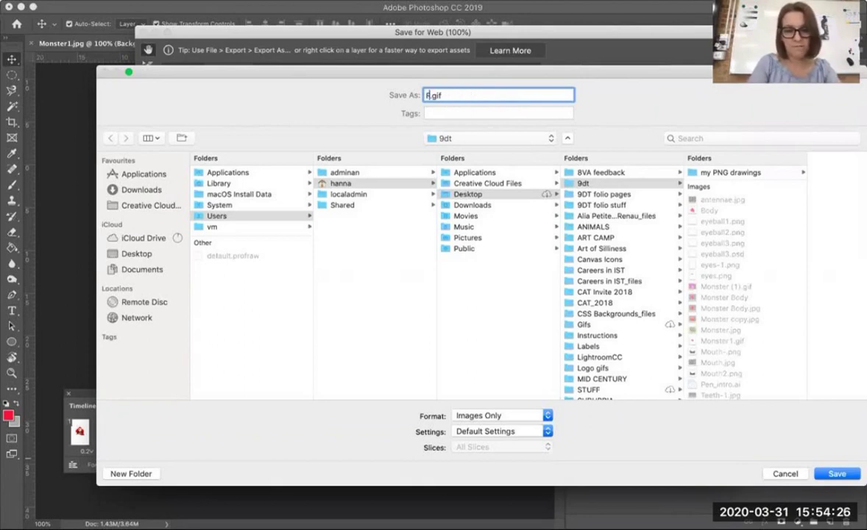
type(" MOnster G")
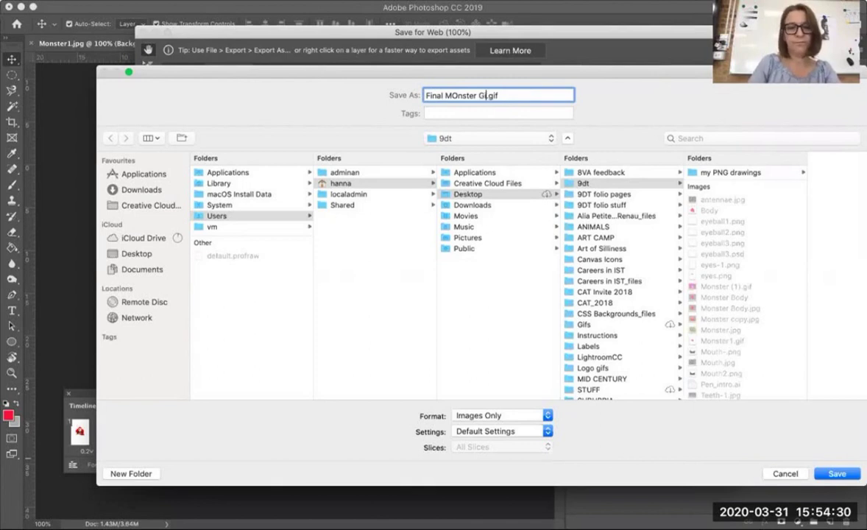
type("if")
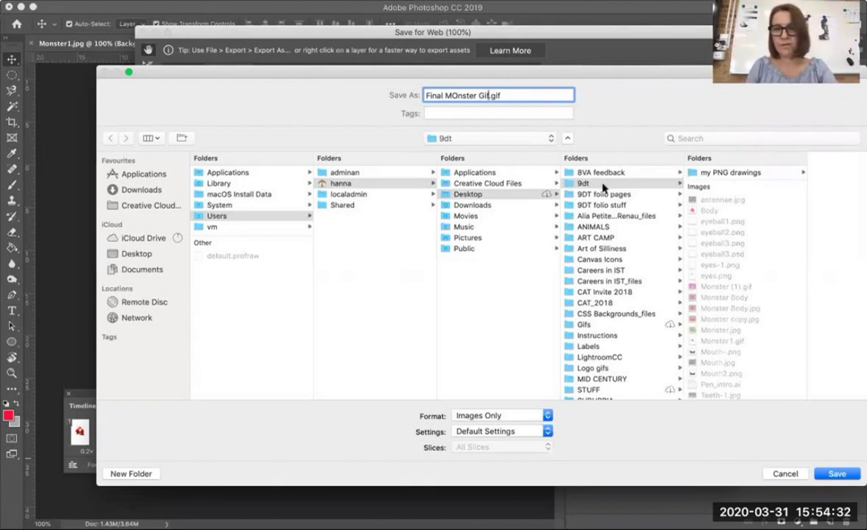
left_click(692, 173)
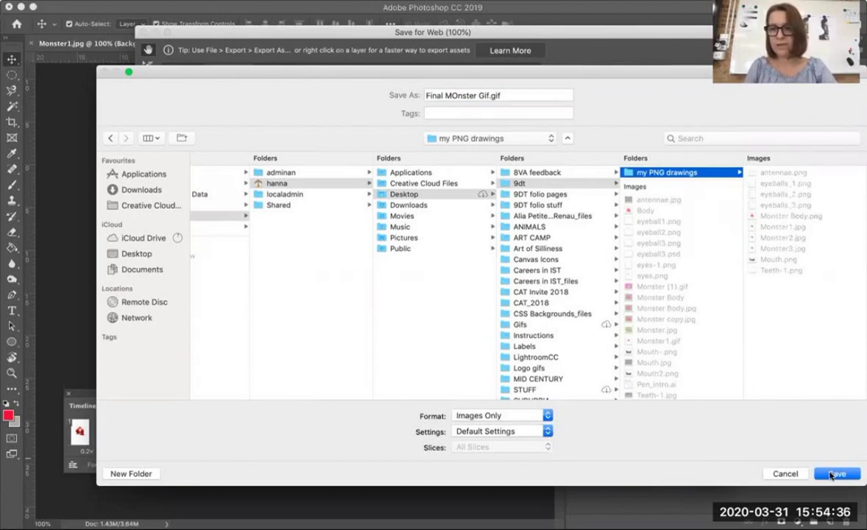
left_click(832, 475)
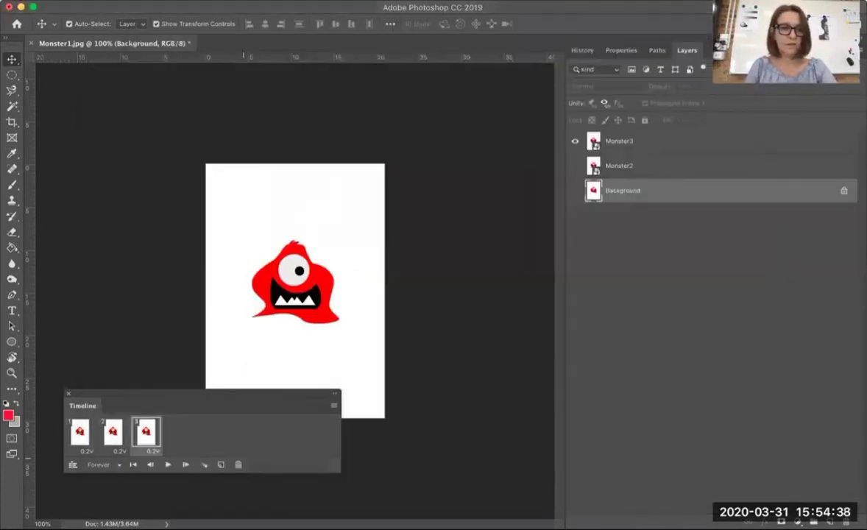